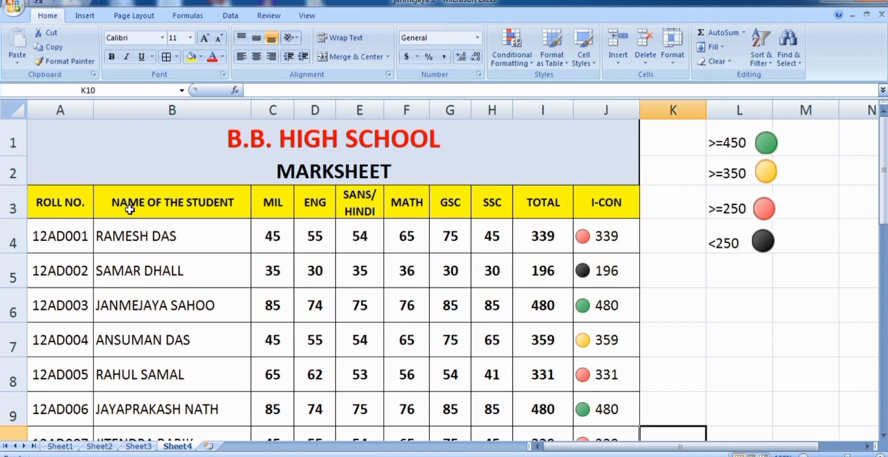
Examine the marksheet's headings from the student name through I-CON, plus the formulas in the first student's TOTAL and I-CON cells
{"action": "left_click", "coordinate": [171, 206]}
{"action": "left_click", "coordinate": [271, 205]}
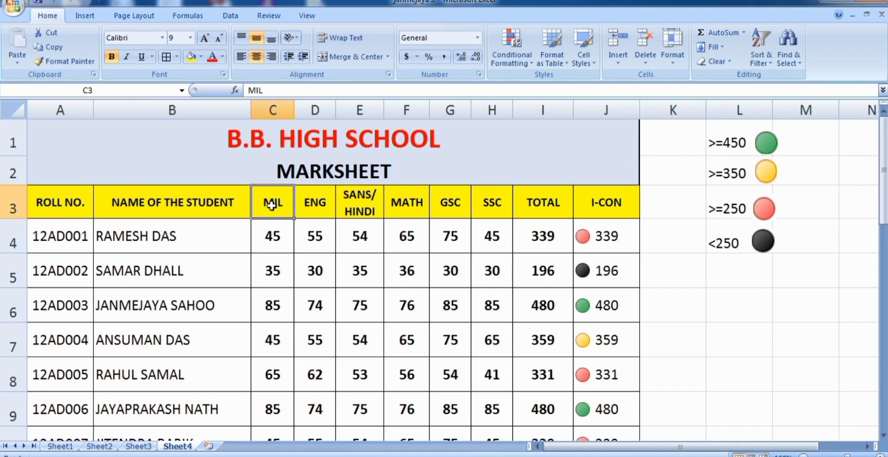
{"action": "left_click", "coordinate": [312, 206]}
{"action": "left_click", "coordinate": [349, 211]}
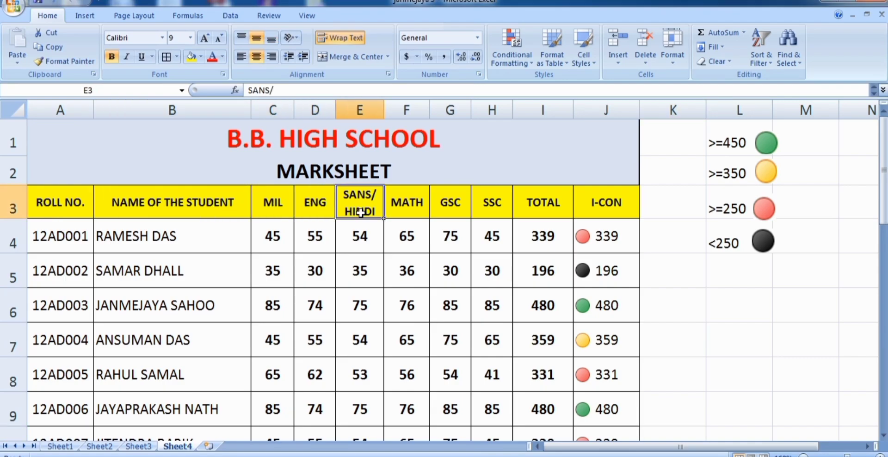
{"action": "left_click", "coordinate": [409, 209]}
{"action": "left_click", "coordinate": [454, 205]}
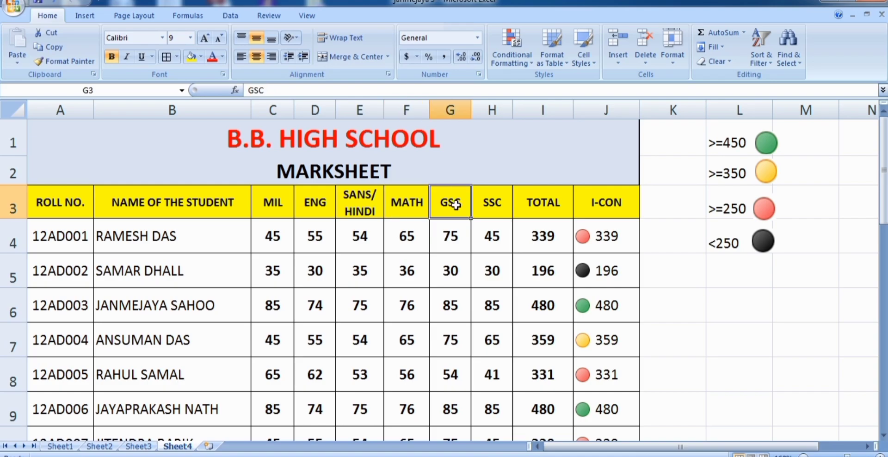
{"action": "left_click", "coordinate": [494, 208]}
{"action": "left_click", "coordinate": [548, 211]}
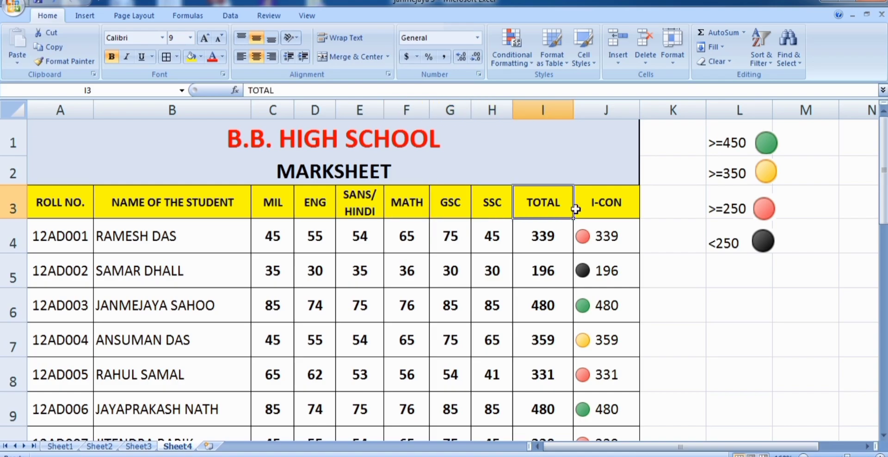
{"action": "left_click", "coordinate": [623, 203]}
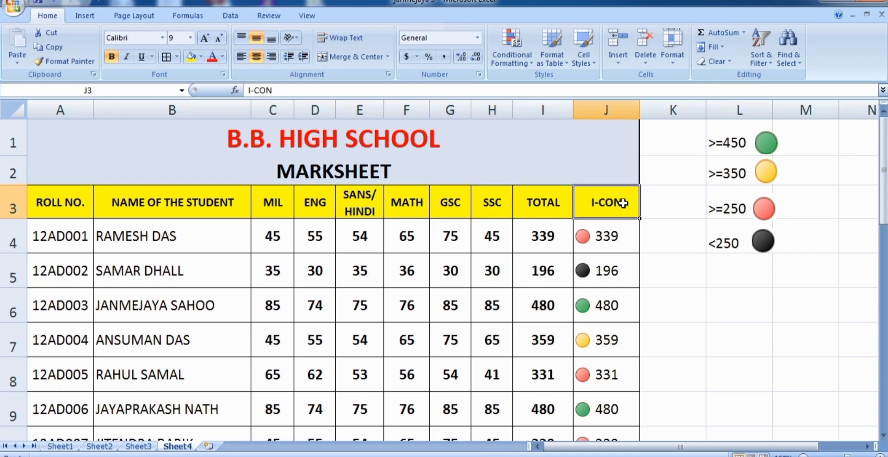
{"action": "left_click", "coordinate": [539, 238]}
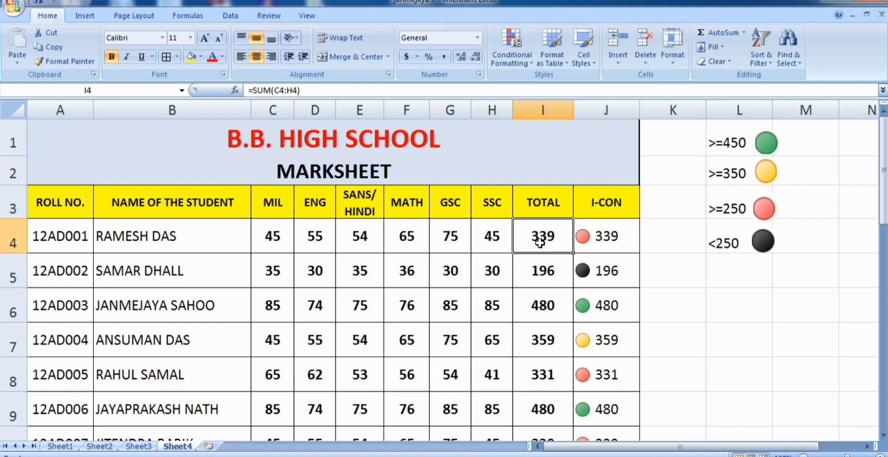
{"action": "left_click", "coordinate": [607, 241]}
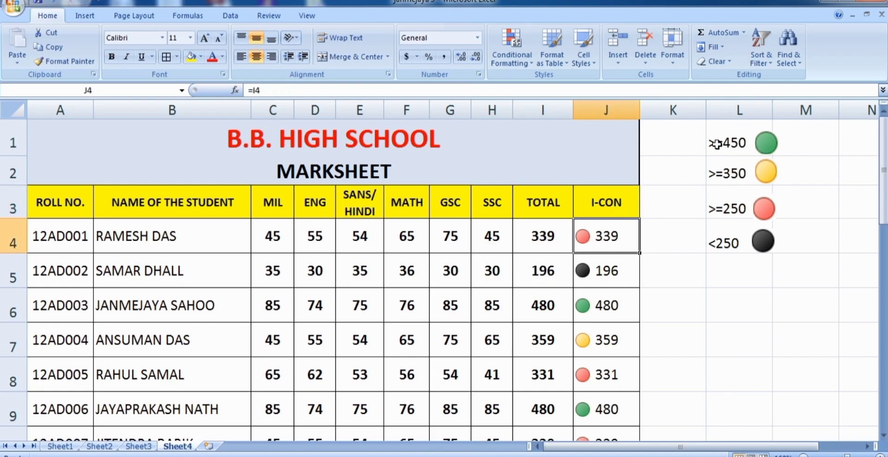
Compare the legend thresholds >=450, >=350, >=250 and <250 with the matching colored icons in the I-CON column
{"action": "left_click", "coordinate": [740, 143]}
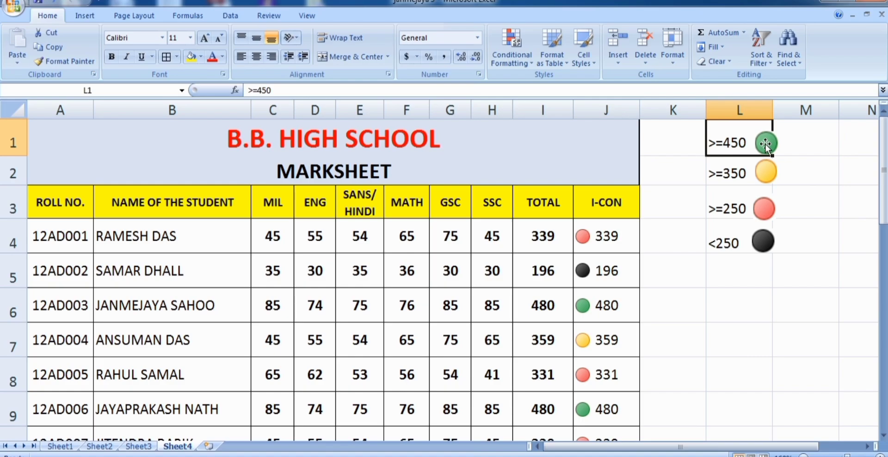
{"action": "left_click", "coordinate": [715, 176]}
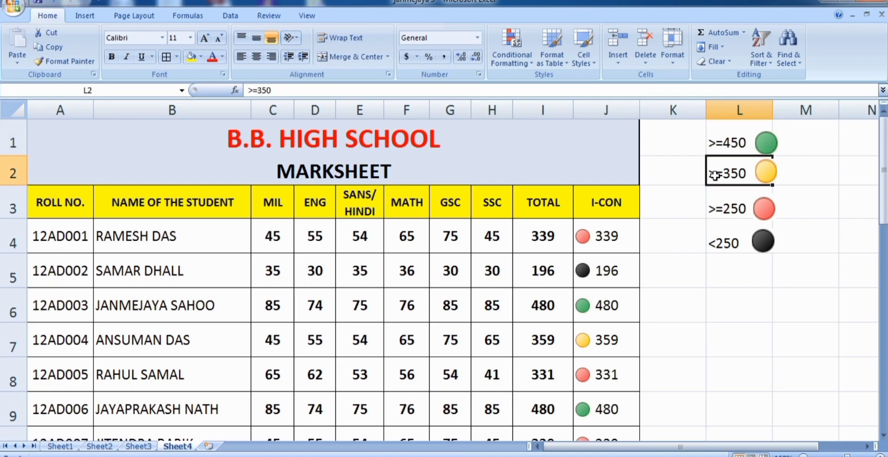
{"action": "left_click", "coordinate": [596, 342]}
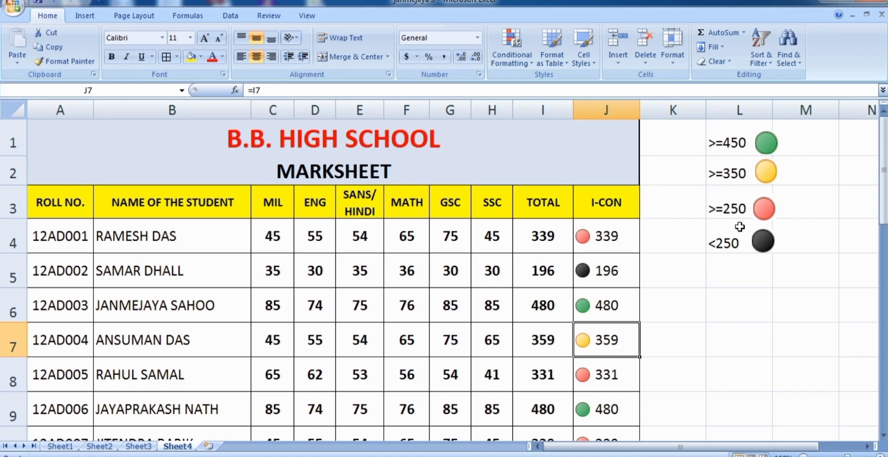
{"action": "left_click", "coordinate": [720, 210]}
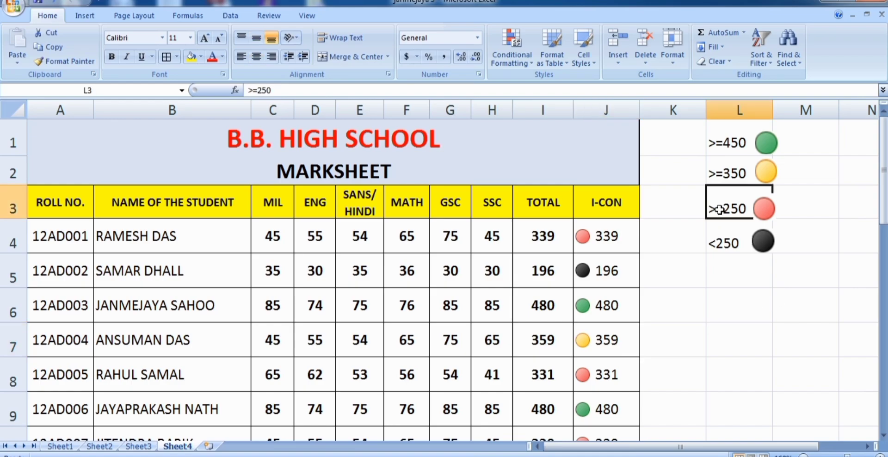
{"action": "left_click", "coordinate": [595, 235]}
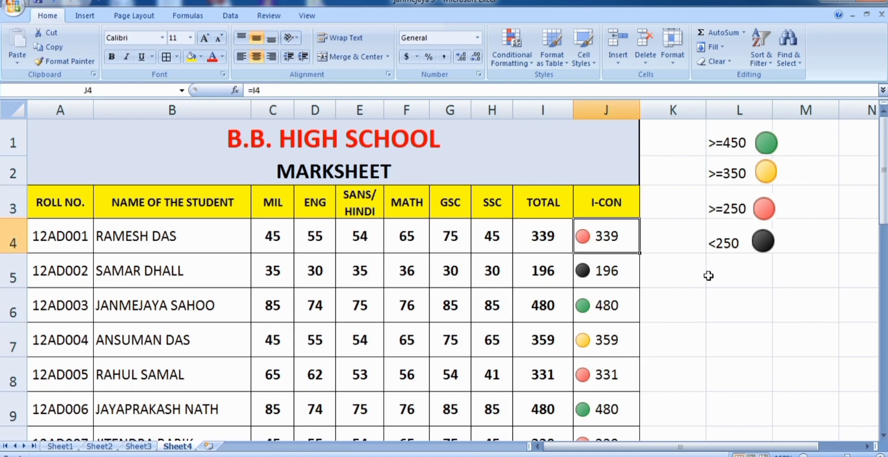
{"action": "left_click", "coordinate": [744, 249]}
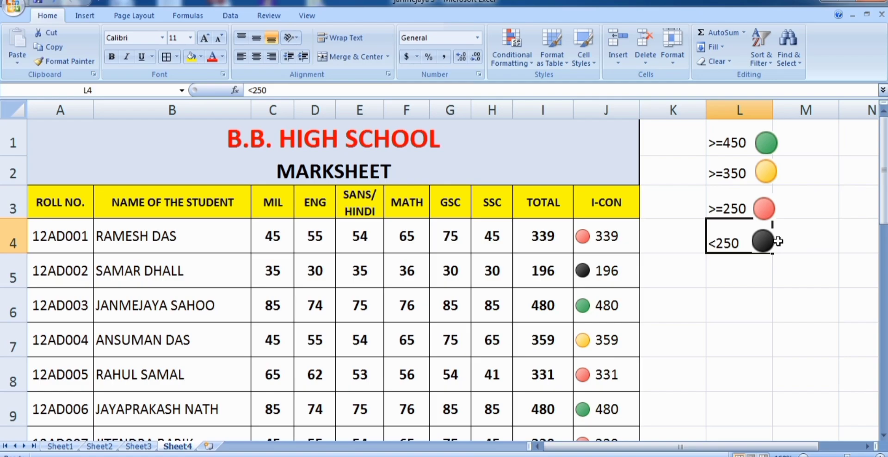
{"action": "left_click", "coordinate": [597, 273]}
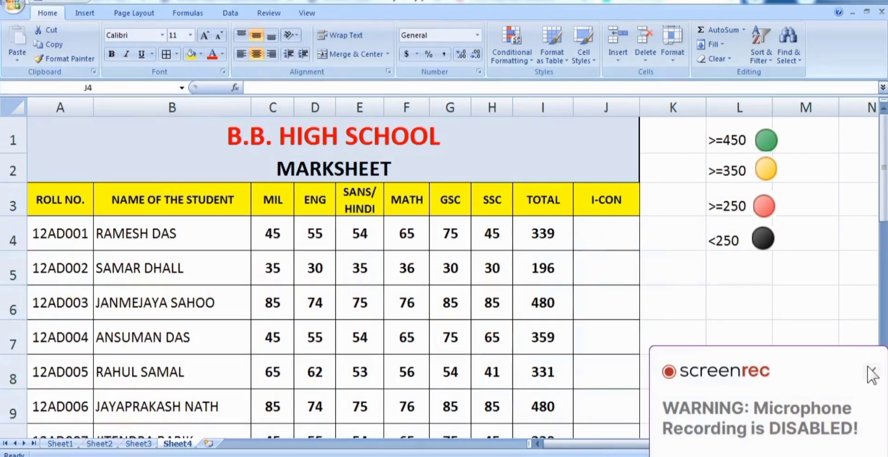
{"action": "left_click", "coordinate": [597, 235]}
{"action": "double_click", "coordinate": [598, 233]}
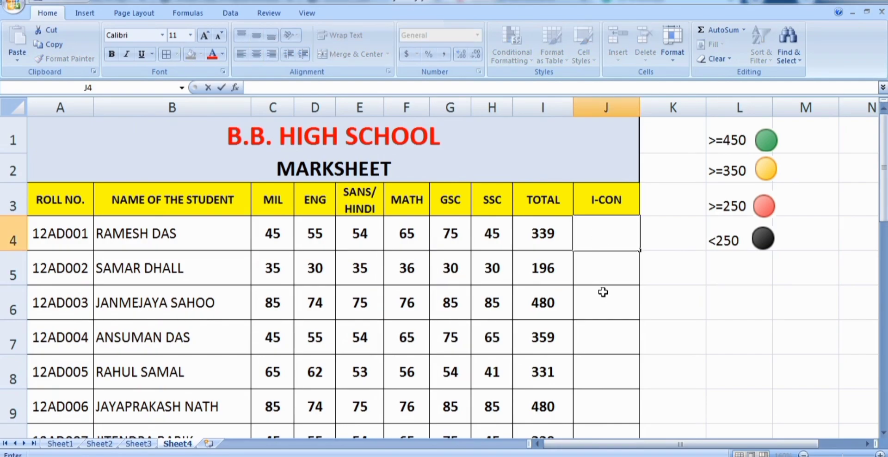
{"action": "left_click", "coordinate": [601, 291]}
{"action": "left_click", "coordinate": [601, 240]}
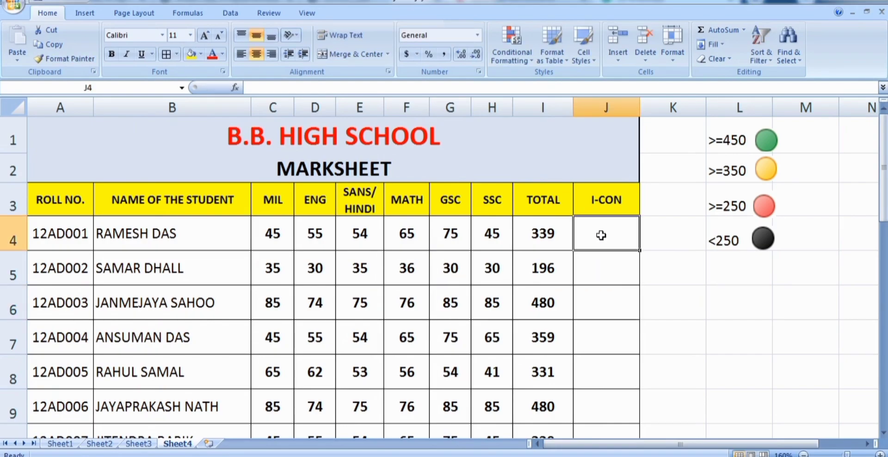
{"action": "left_click", "coordinate": [544, 241]}
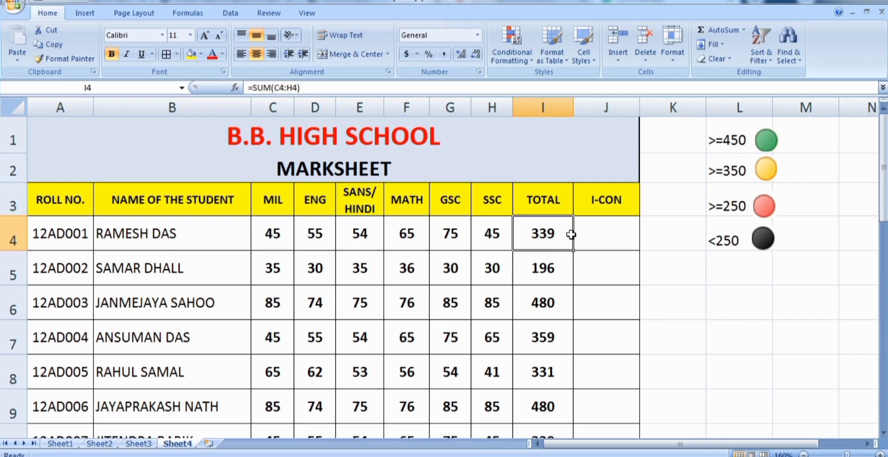
{"action": "left_click", "coordinate": [586, 234]}
{"action": "left_click", "coordinate": [548, 233]}
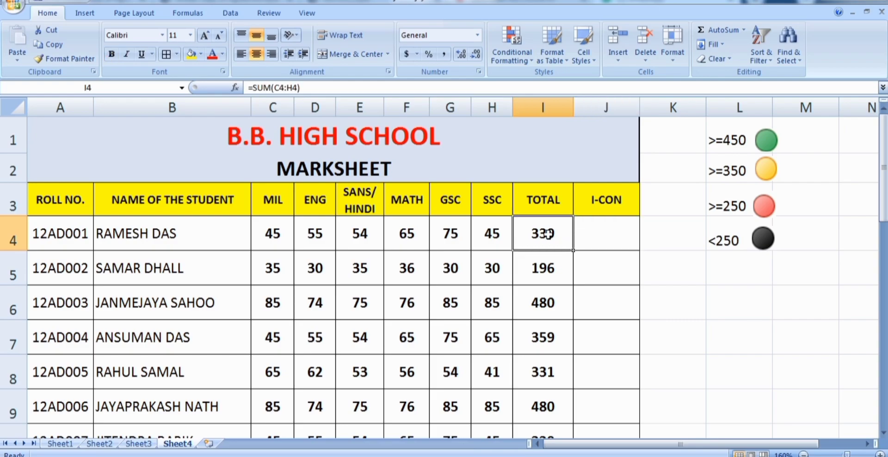
Enter the formula =I4 in J4 to repeat the first student's total in the I-CON column
{"action": "left_click", "coordinate": [589, 234]}
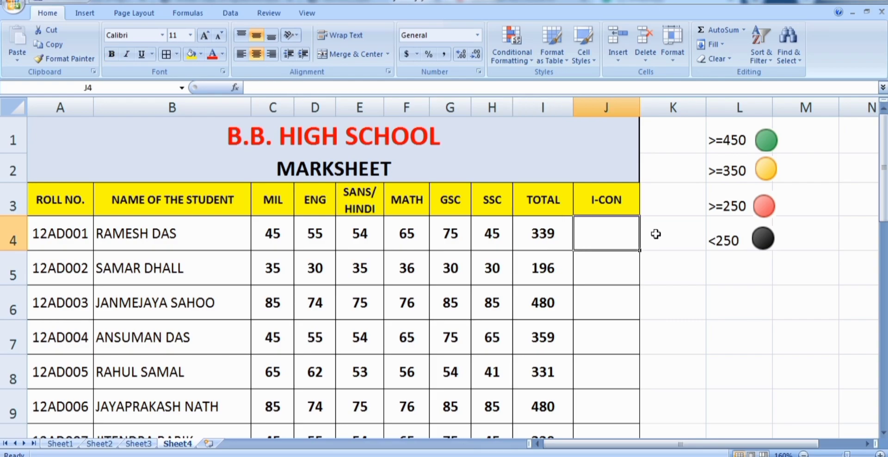
{"action": "type", "text": "="}
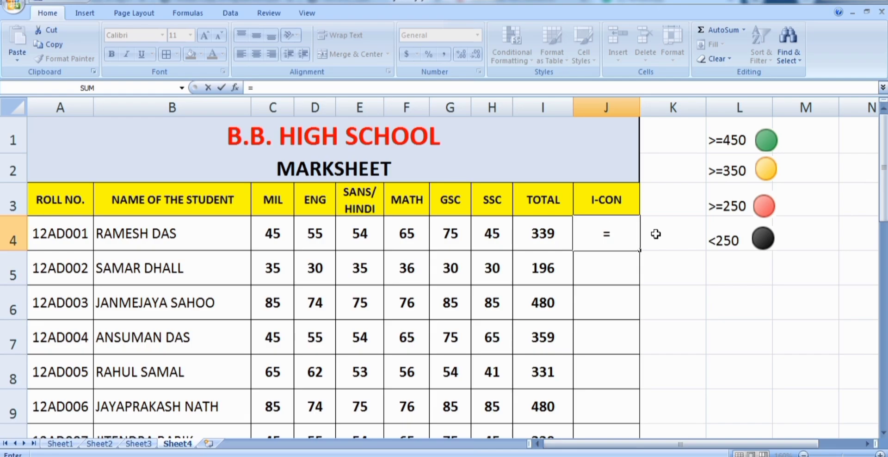
{"action": "left_click", "coordinate": [547, 239]}
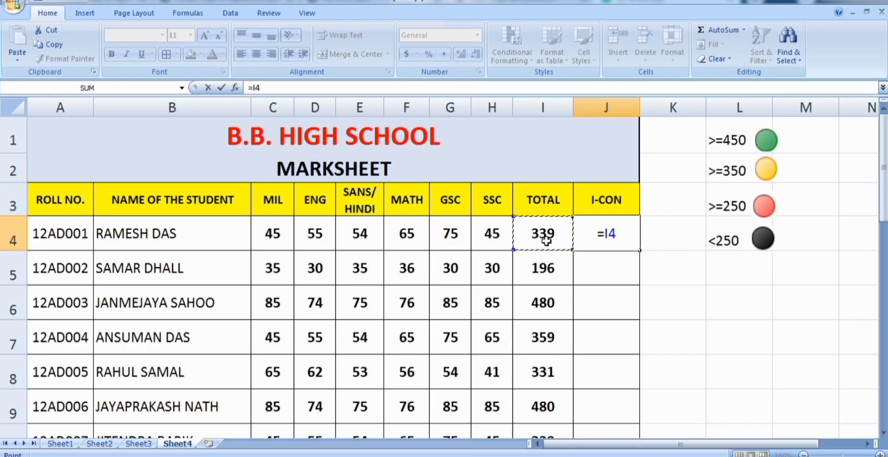
{"action": "key", "text": "Return"}
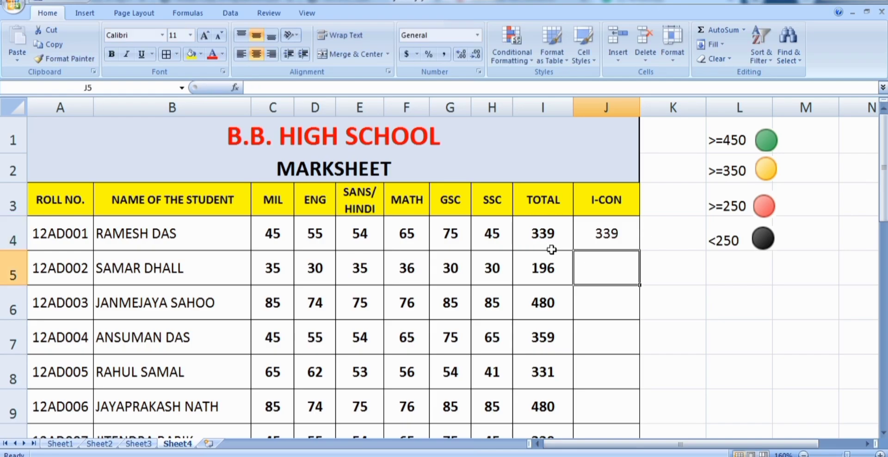
Fill the formula in J4 down the I-CON column to the last student row
{"action": "left_click", "coordinate": [619, 237]}
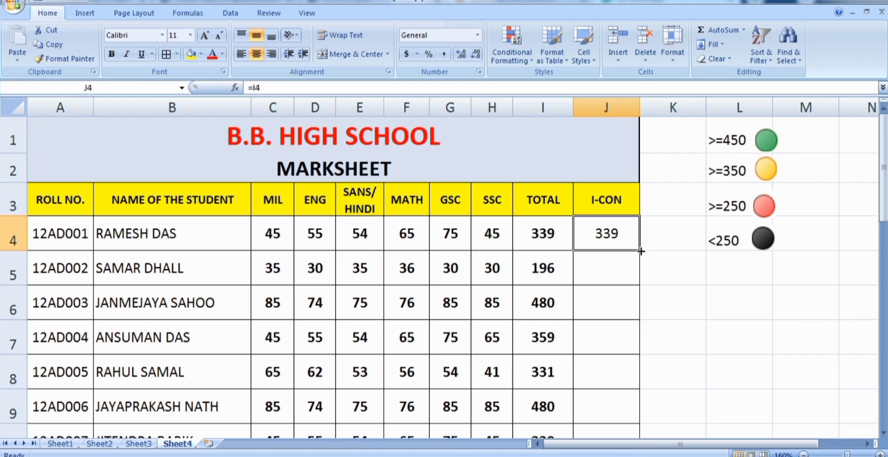
{"action": "left_click_drag", "start_coordinate": [641, 252], "coordinate": [641, 451]}
{"action": "scroll", "coordinate": [664, 333], "scroll_direction": "up", "scroll_amount": 6}
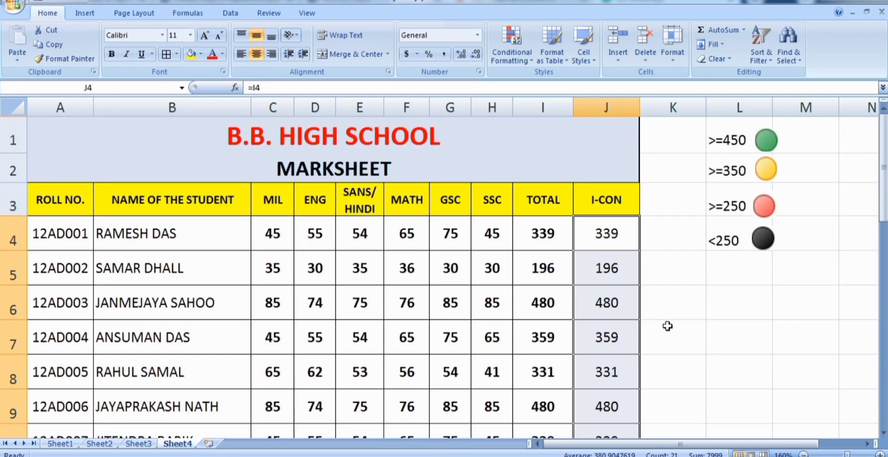
{"action": "left_click", "coordinate": [717, 315]}
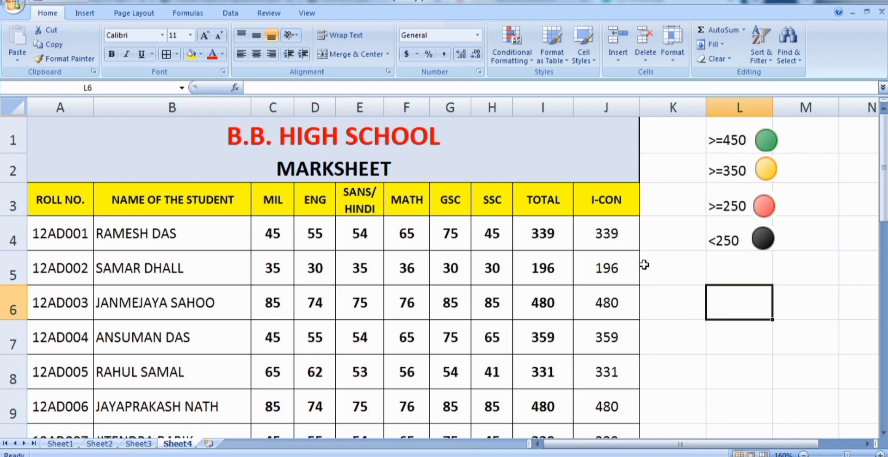
Apply the conditional-formatting icon set of four green, yellow, red and black circles to cells J4:J13
{"action": "left_click_drag", "start_coordinate": [593, 230], "coordinate": [601, 406]}
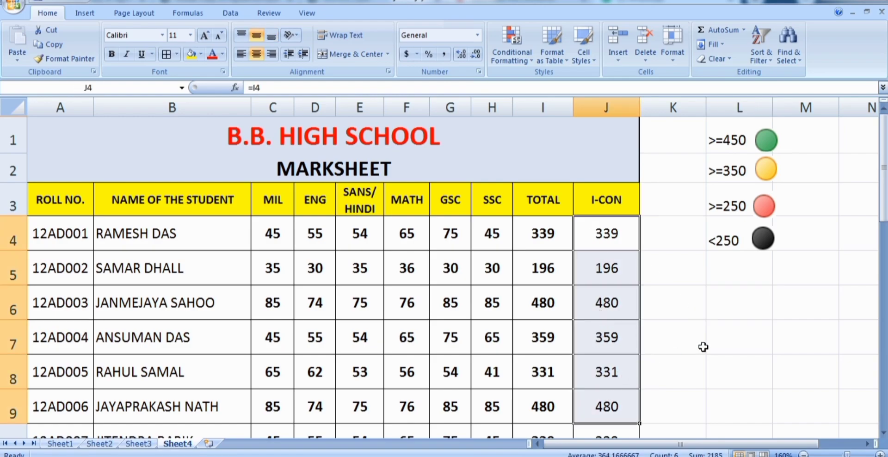
{"action": "scroll", "coordinate": [704, 347], "scroll_direction": "down", "scroll_amount": 1}
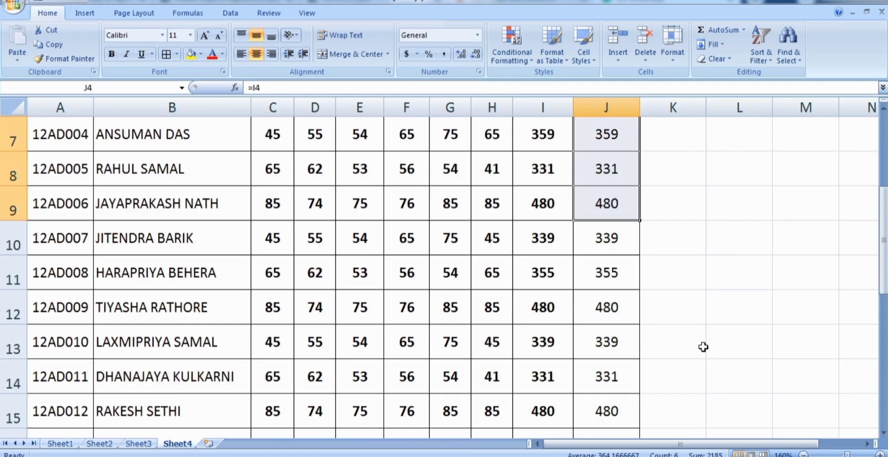
{"action": "left_click", "coordinate": [594, 356], "text": "shift"}
{"action": "scroll", "coordinate": [687, 329], "scroll_direction": "up", "scroll_amount": 1}
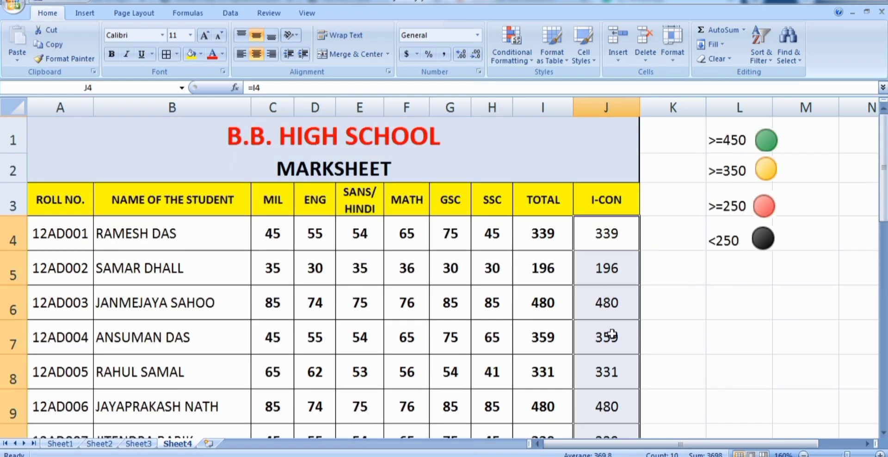
{"action": "left_click", "coordinate": [524, 55]}
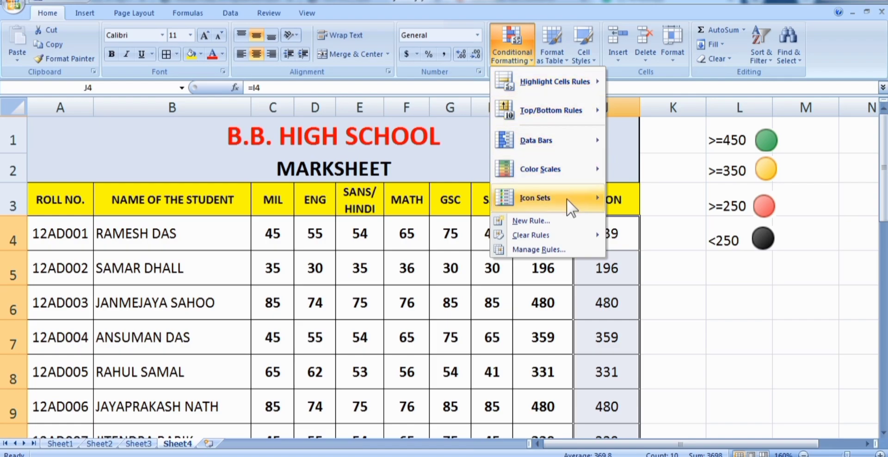
{"action": "mouse_move", "coordinate": [567, 199]}
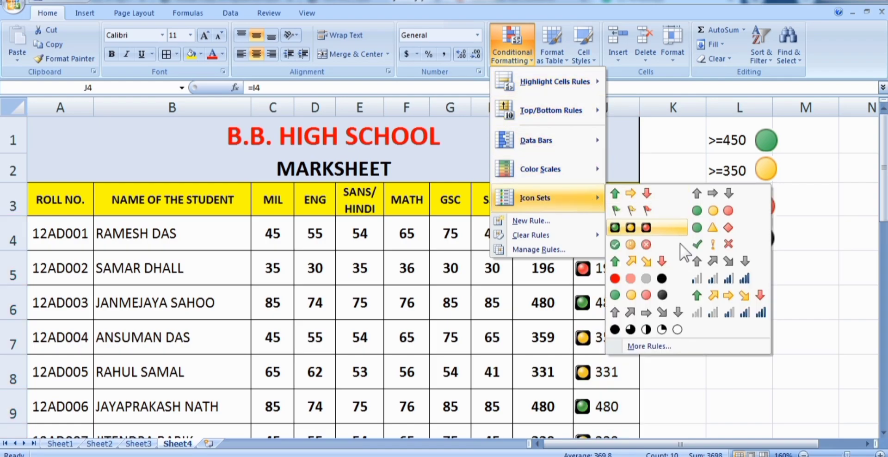
{"action": "left_click", "coordinate": [637, 298]}
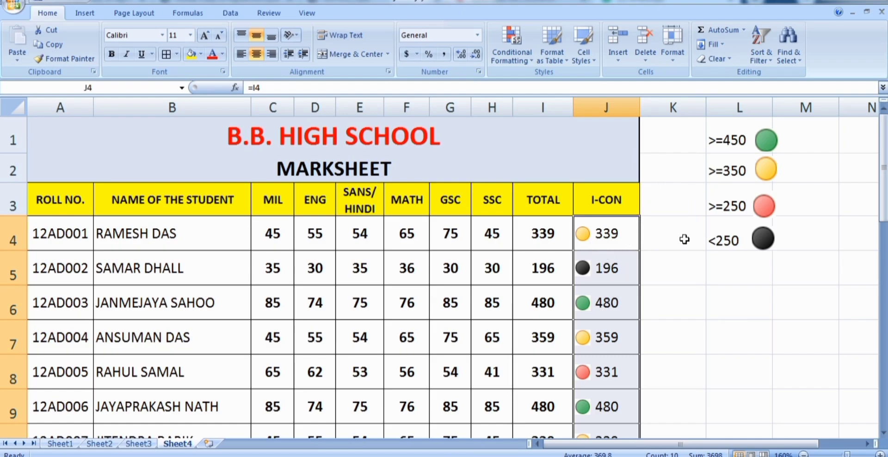
{"action": "scroll", "coordinate": [656, 299], "scroll_direction": "down", "scroll_amount": 2}
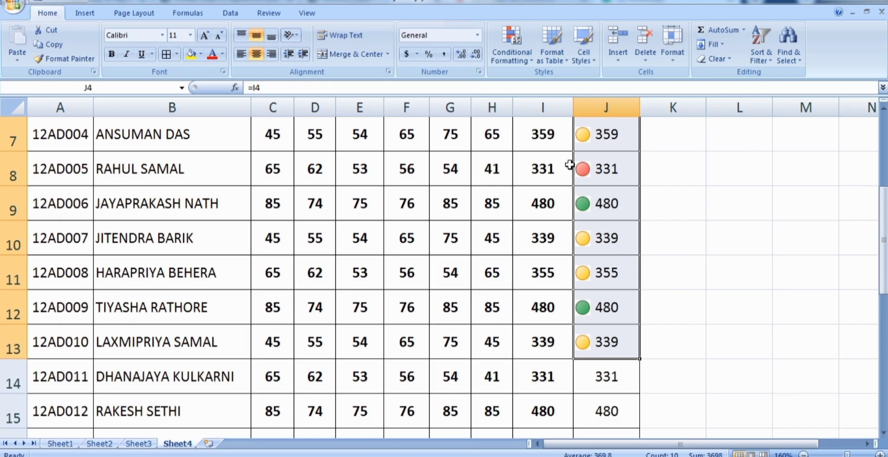
{"action": "scroll", "coordinate": [656, 174], "scroll_direction": "up", "scroll_amount": 2}
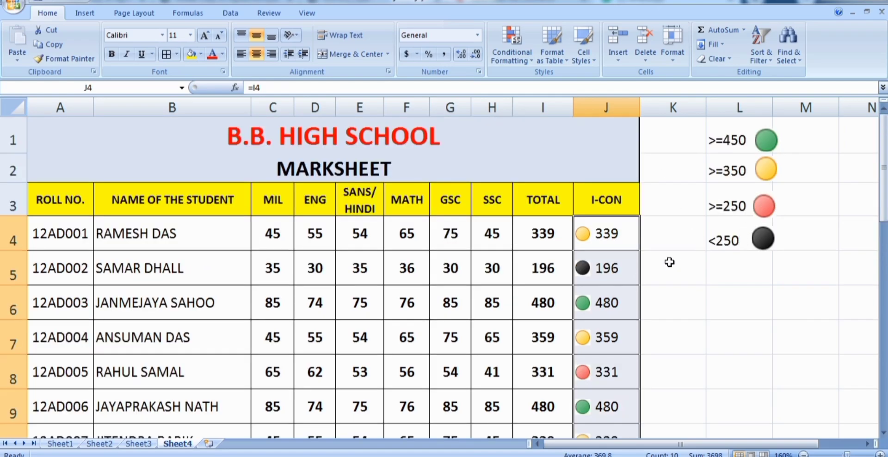
{"action": "scroll", "coordinate": [669, 262], "scroll_direction": "down", "scroll_amount": 2}
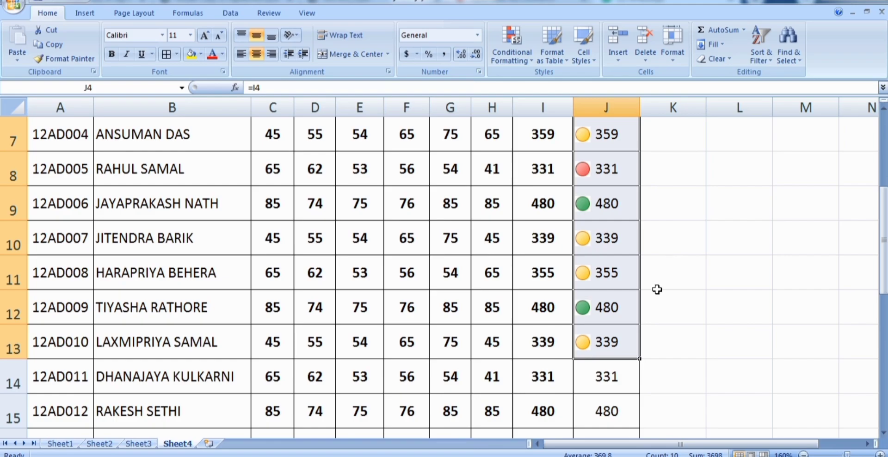
{"action": "scroll", "coordinate": [682, 277], "scroll_direction": "down", "scroll_amount": 2}
{"action": "scroll", "coordinate": [683, 309], "scroll_direction": "up", "scroll_amount": 3}
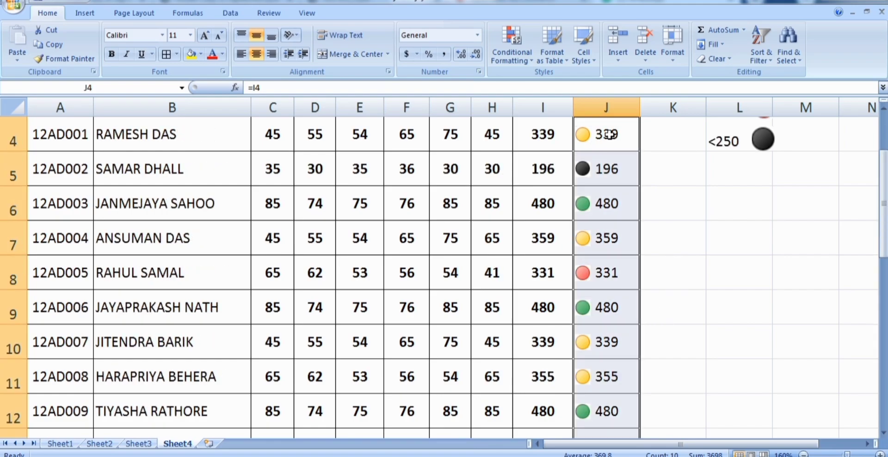
Edit the icon-set rule on cells J4:J13 so that all three threshold types are Number instead of Percent
{"action": "left_click_drag", "start_coordinate": [609, 134], "coordinate": [599, 429]}
{"action": "left_click", "coordinate": [523, 51]}
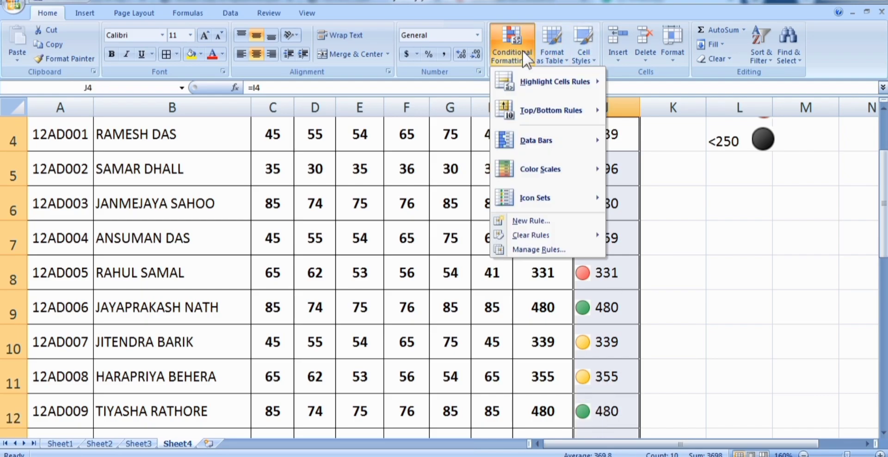
{"action": "left_click", "coordinate": [548, 248]}
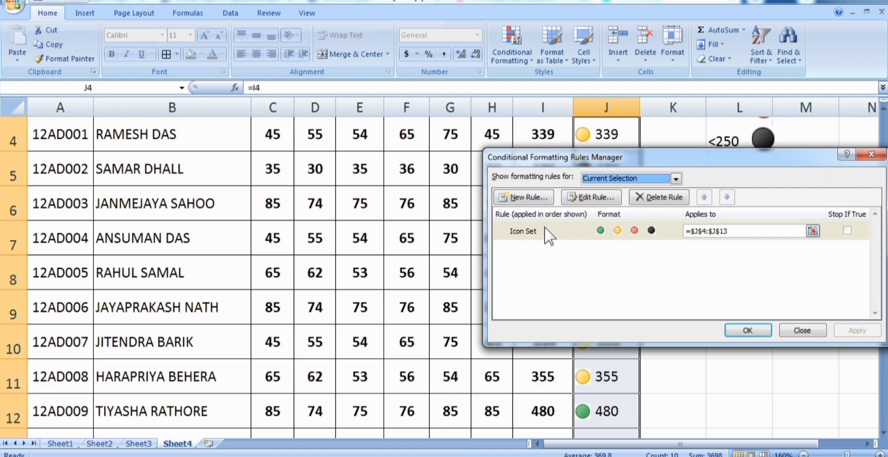
{"action": "left_click", "coordinate": [602, 194]}
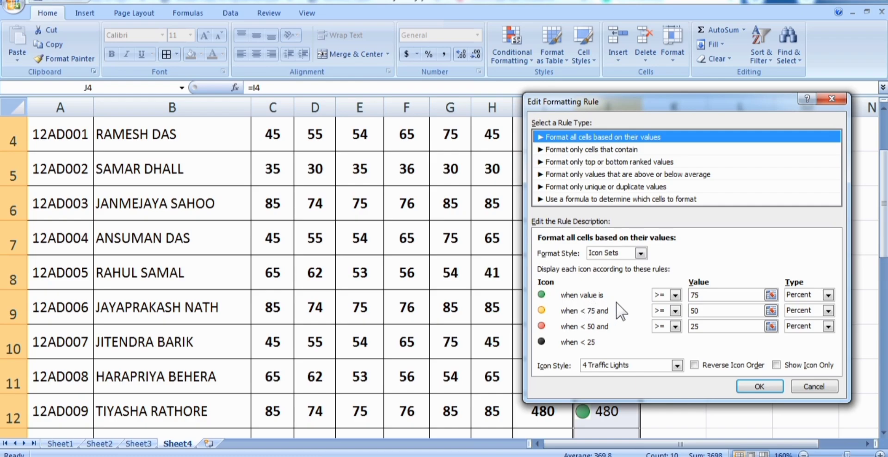
{"action": "left_click", "coordinate": [827, 295]}
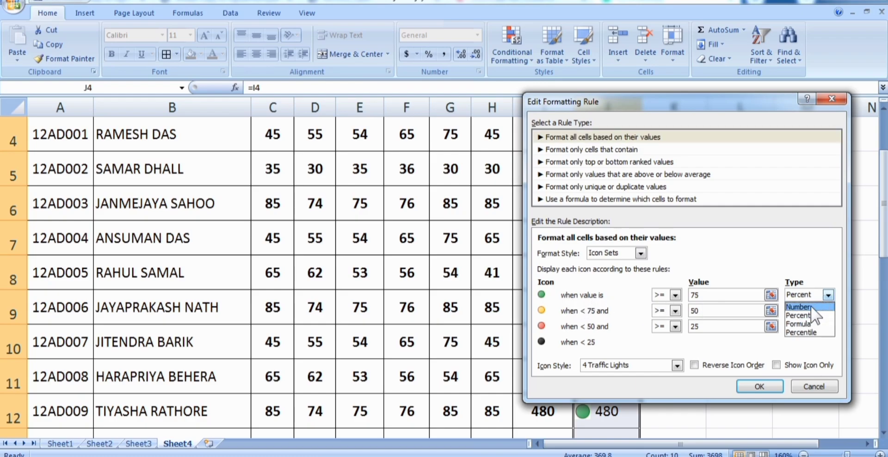
{"action": "left_click", "coordinate": [811, 306]}
{"action": "left_click", "coordinate": [828, 310]}
{"action": "left_click", "coordinate": [808, 323]}
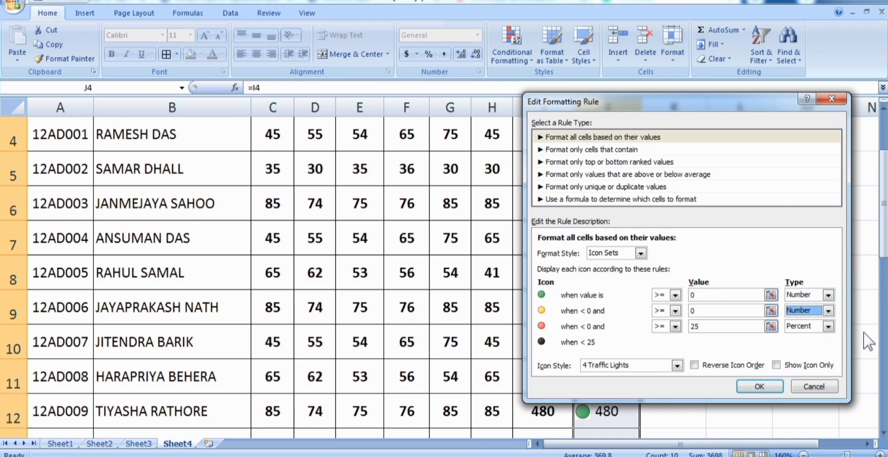
{"action": "left_click", "coordinate": [828, 327]}
{"action": "left_click", "coordinate": [810, 339]}
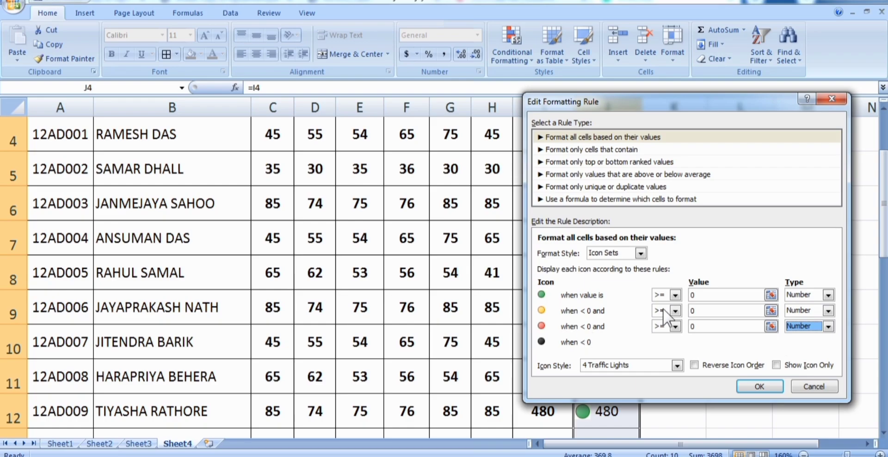
Set the icon thresholds to >=450 for green, >=350 for yellow and >=250 for red, and apply the rule
{"action": "double_click", "coordinate": [692, 294]}
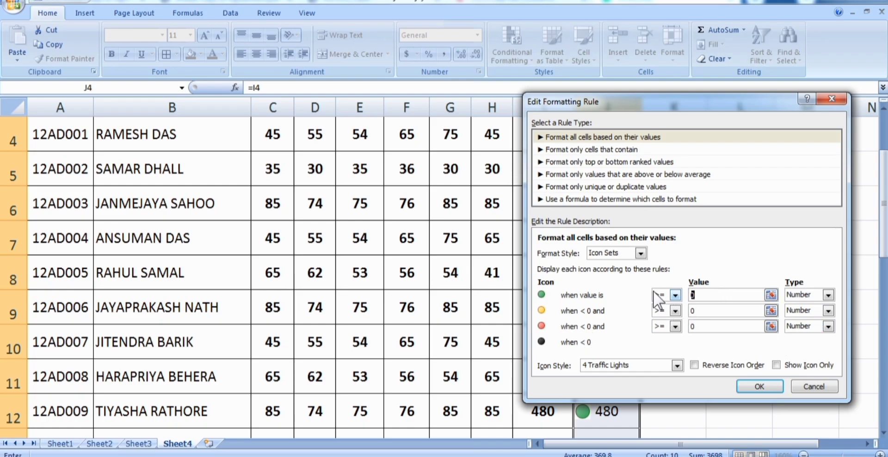
{"action": "type", "text": "450"}
{"action": "key", "text": "Tab"}
{"action": "left_click_drag", "start_coordinate": [714, 328], "coordinate": [666, 319]}
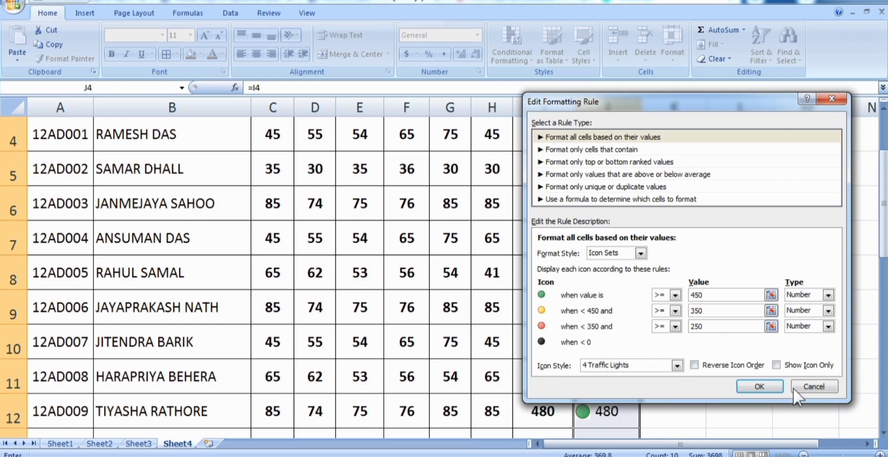
{"action": "left_click", "coordinate": [775, 364]}
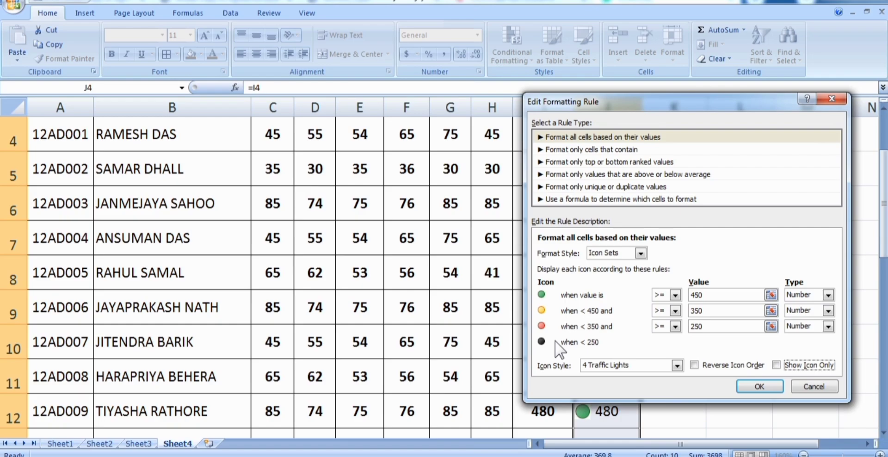
{"action": "left_click", "coordinate": [754, 387]}
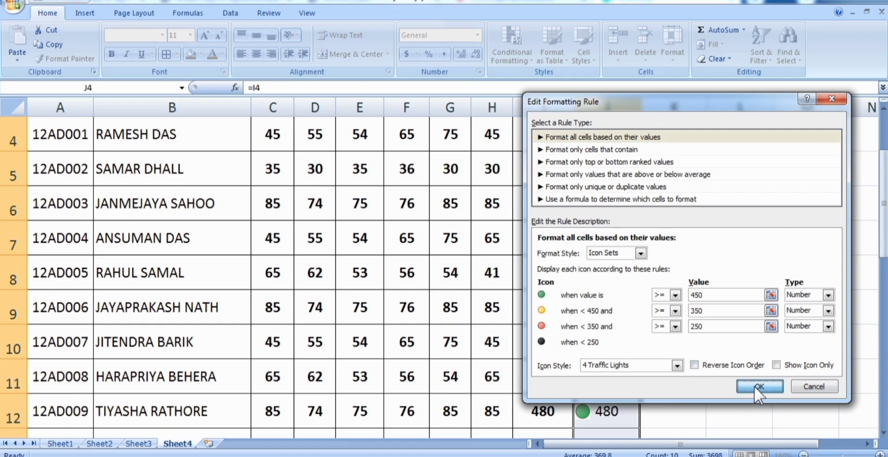
{"action": "left_click", "coordinate": [856, 330]}
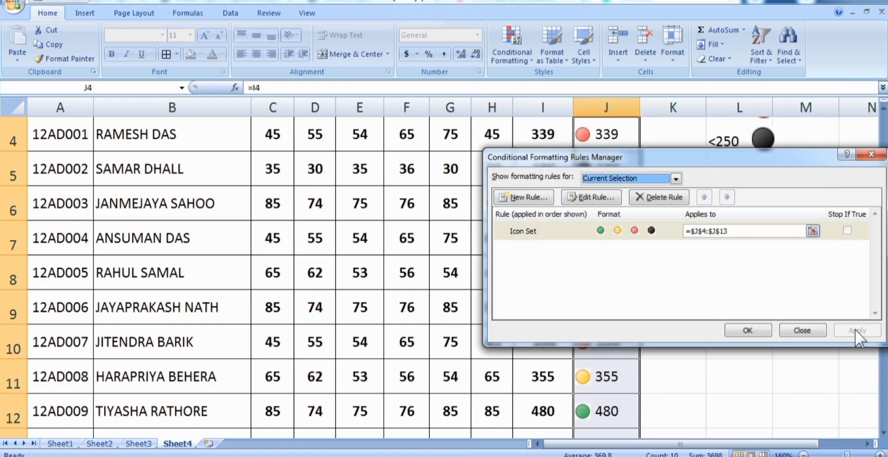
{"action": "left_click", "coordinate": [748, 332]}
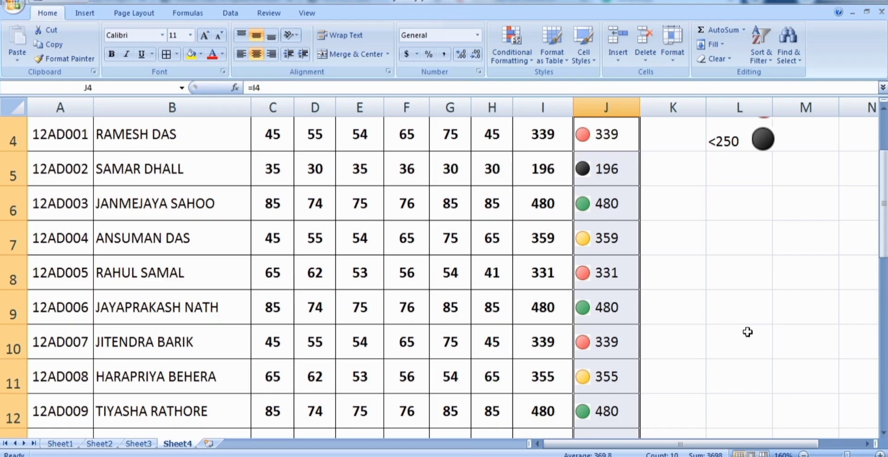
Edit the I-CON column's icon-set rule to show icons only, hiding the totals, and apply it
{"action": "left_click", "coordinate": [610, 144]}
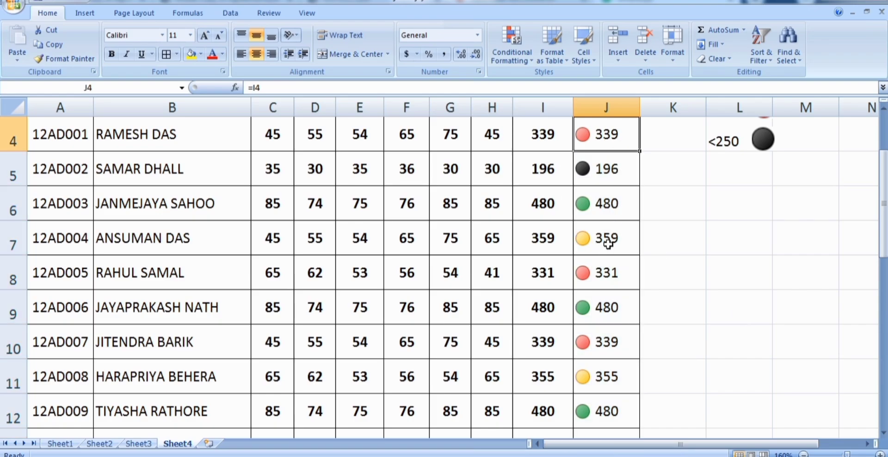
{"action": "scroll", "coordinate": [673, 239], "scroll_direction": "up", "scroll_amount": 1}
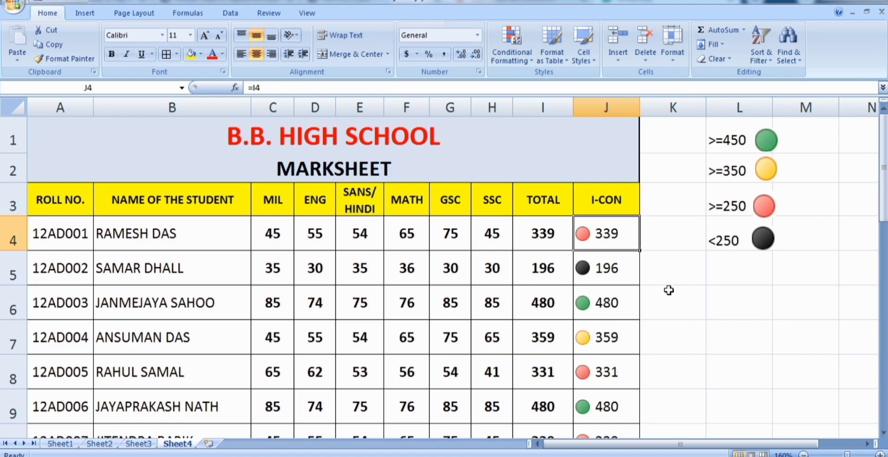
{"action": "left_click_drag", "start_coordinate": [599, 229], "coordinate": [607, 423]}
{"action": "scroll", "coordinate": [563, 104], "scroll_direction": "up", "scroll_amount": 2}
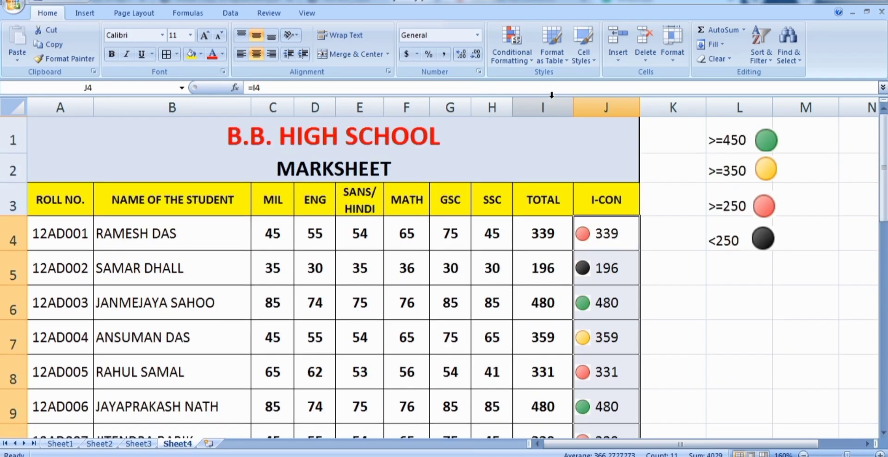
{"action": "left_click", "coordinate": [516, 57]}
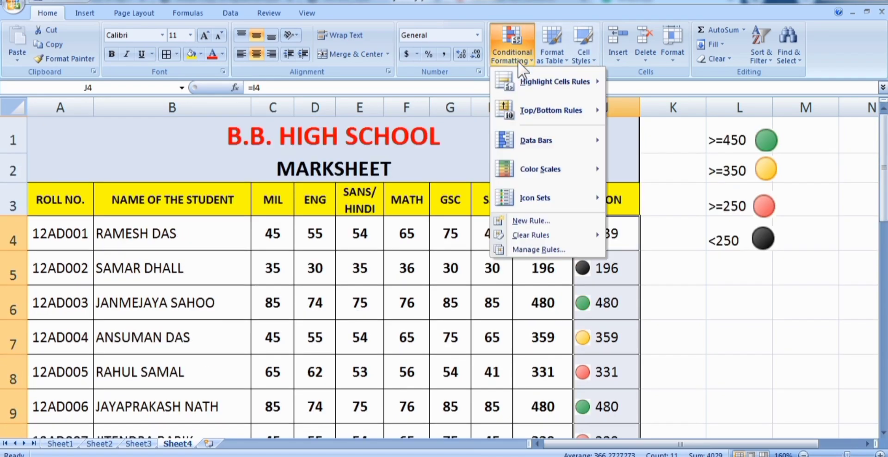
{"action": "left_click", "coordinate": [564, 250]}
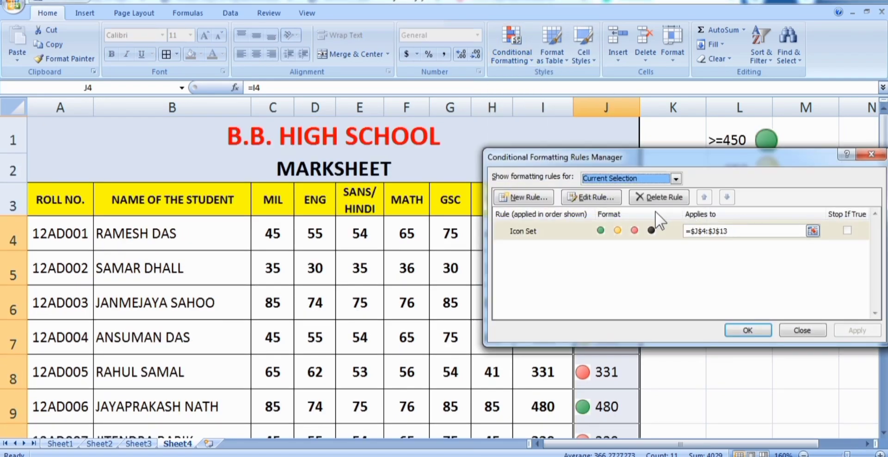
{"action": "left_click", "coordinate": [592, 195]}
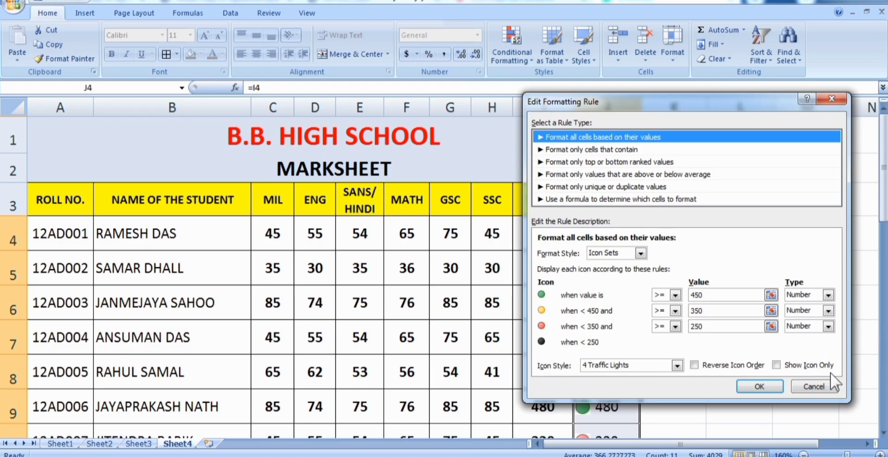
{"action": "left_click", "coordinate": [781, 365]}
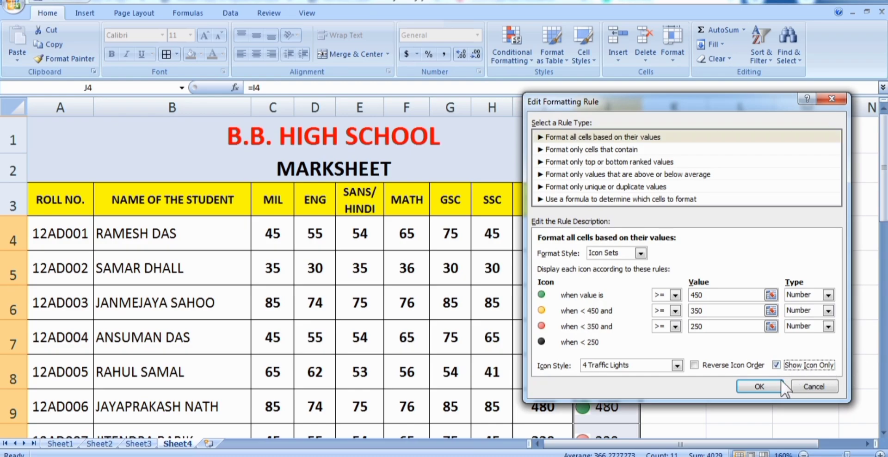
{"action": "left_click", "coordinate": [780, 384]}
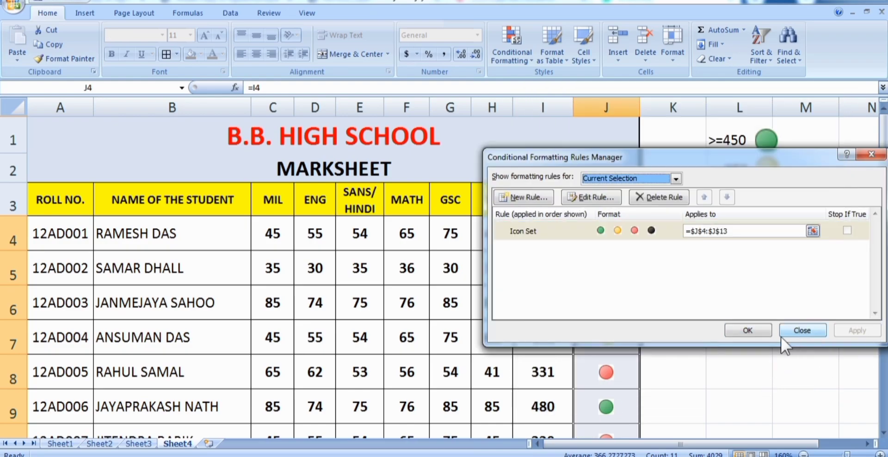
{"action": "left_click", "coordinate": [748, 330]}
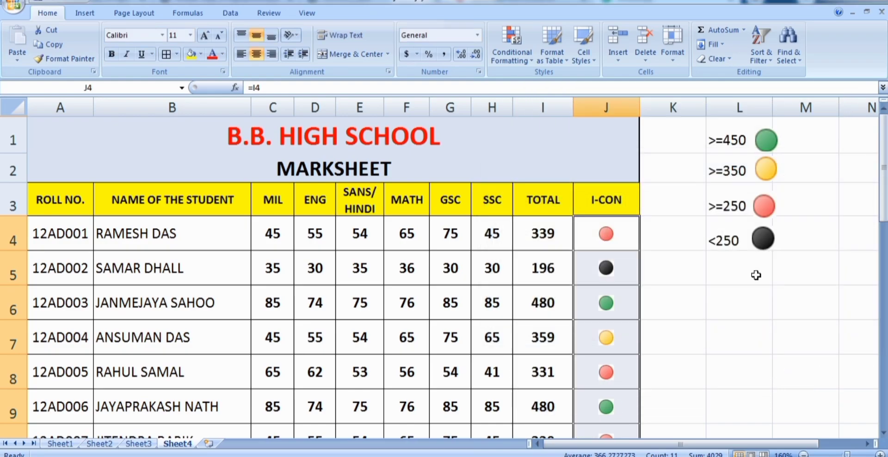
Compare the first three students' totals in the TOTAL column with their circles in the I-CON column
{"action": "left_click", "coordinate": [884, 324]}
{"action": "scroll", "coordinate": [717, 254], "scroll_direction": "up", "scroll_amount": 3}
{"action": "left_click", "coordinate": [546, 235]}
{"action": "left_click", "coordinate": [624, 234]}
{"action": "left_click", "coordinate": [543, 269]}
{"action": "left_click", "coordinate": [619, 266]}
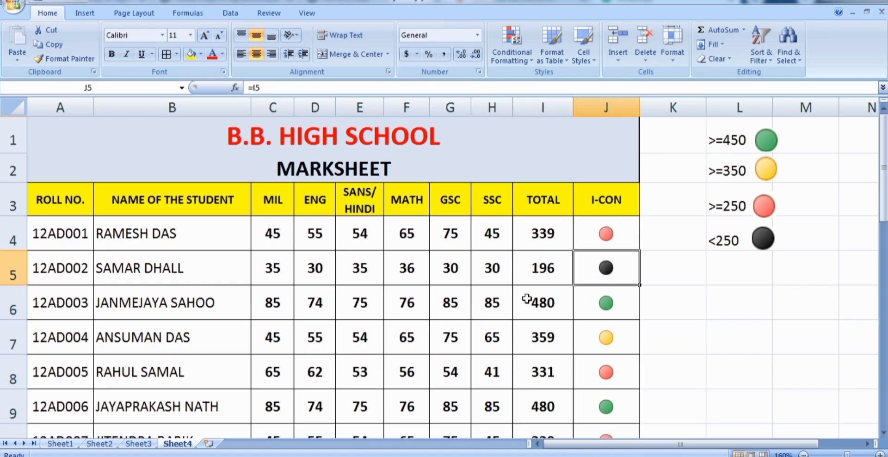
{"action": "left_click", "coordinate": [526, 298]}
{"action": "left_click", "coordinate": [605, 307]}
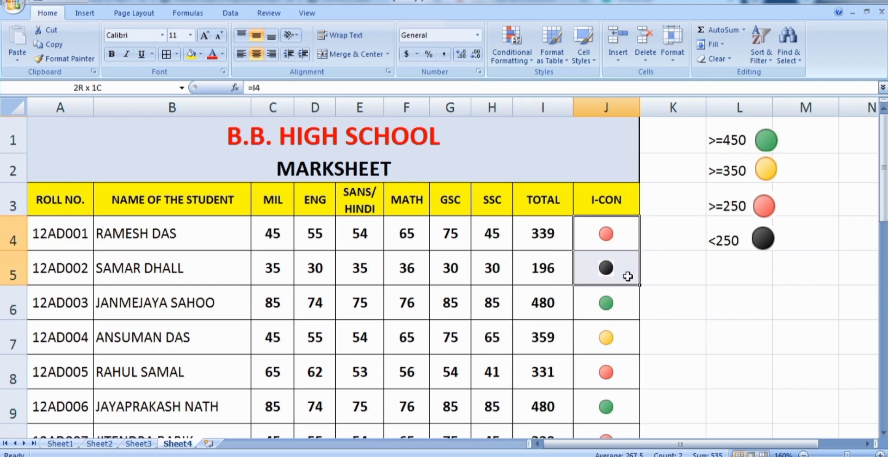